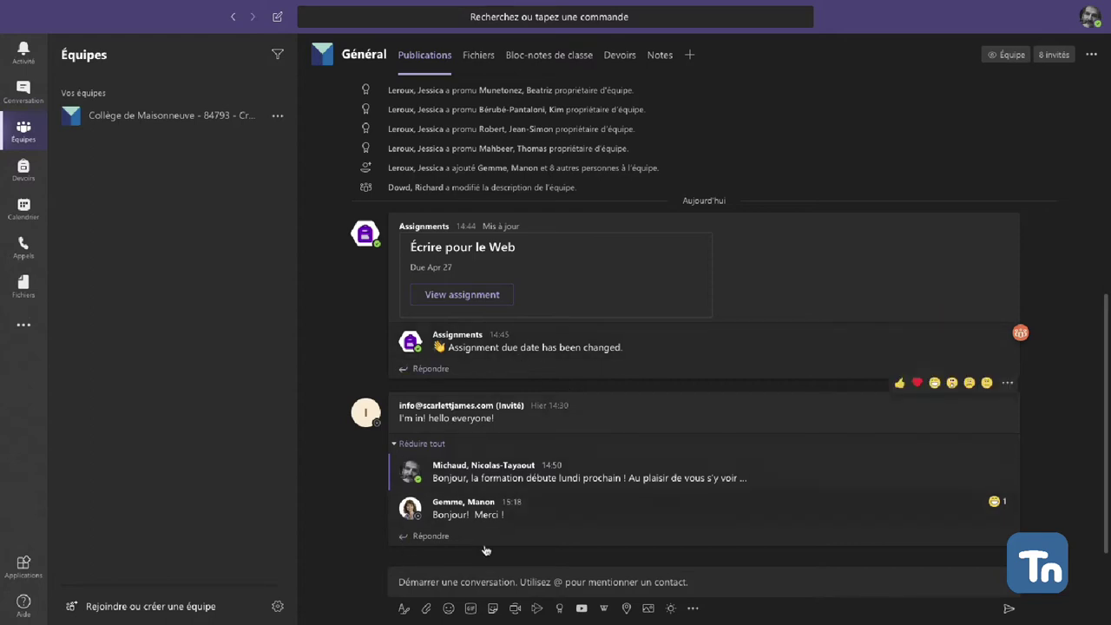
Step: View the shared files and the Devoirs assignments of the team's Général channel
{"action": "left_click", "coordinate": [476, 57]}
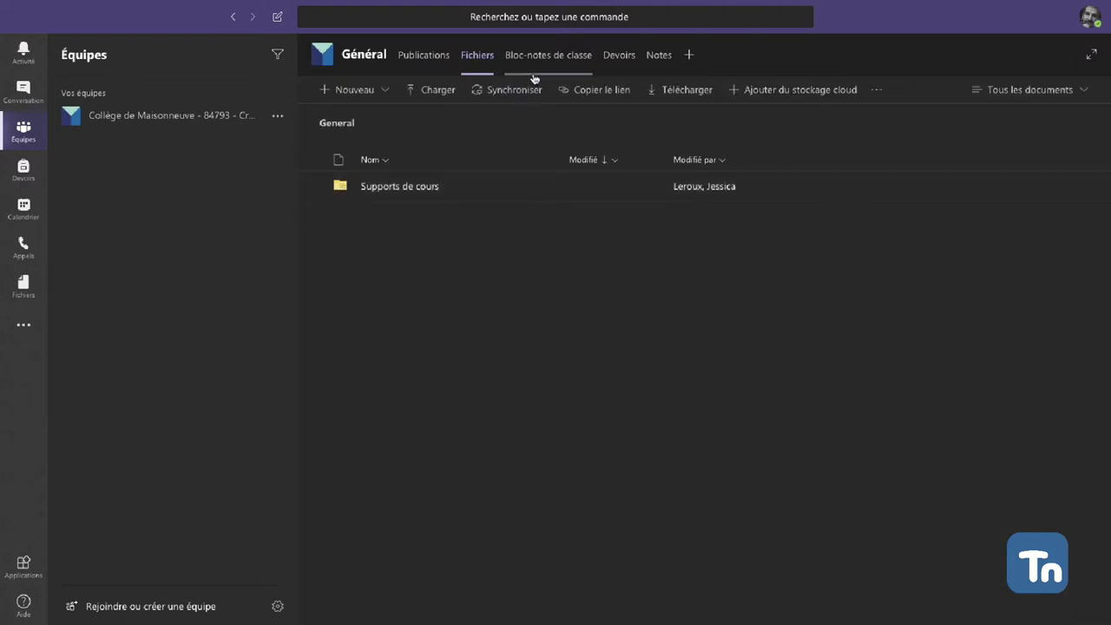
{"action": "left_click", "coordinate": [618, 55]}
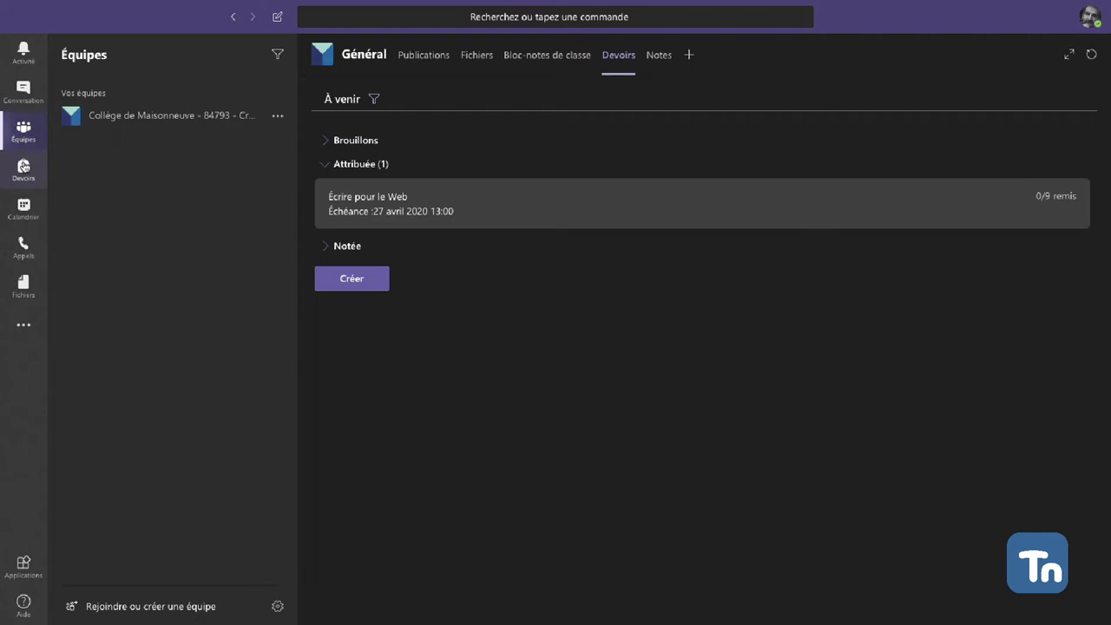
Step: Look over the calendar for the work week starting 27 April 2020, including the daytime course meetings
{"action": "left_click", "coordinate": [25, 207]}
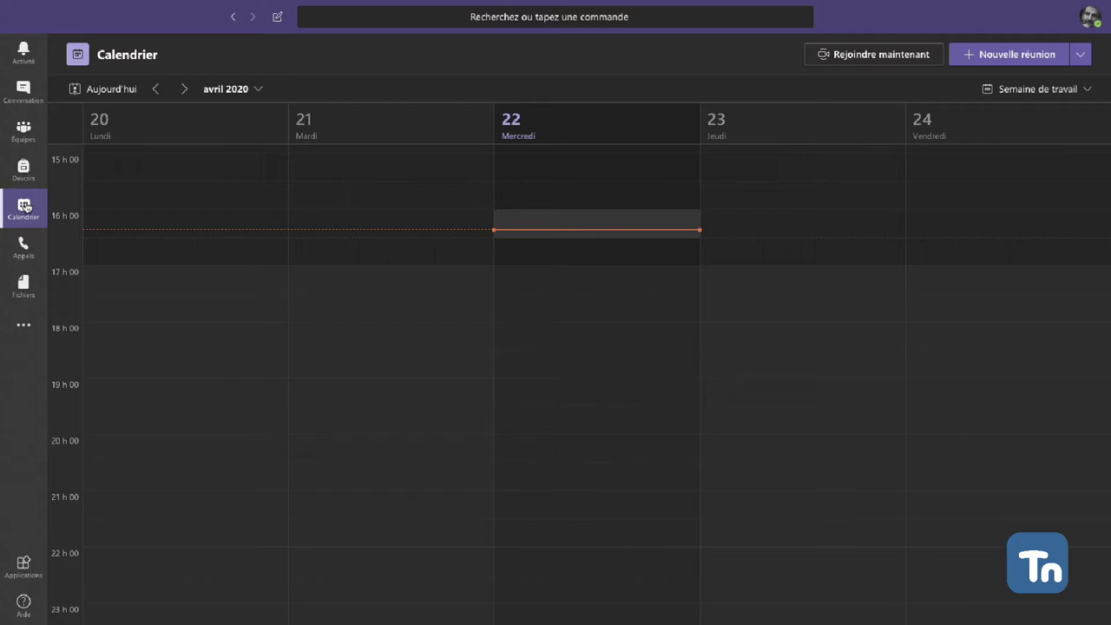
{"action": "left_click", "coordinate": [185, 89]}
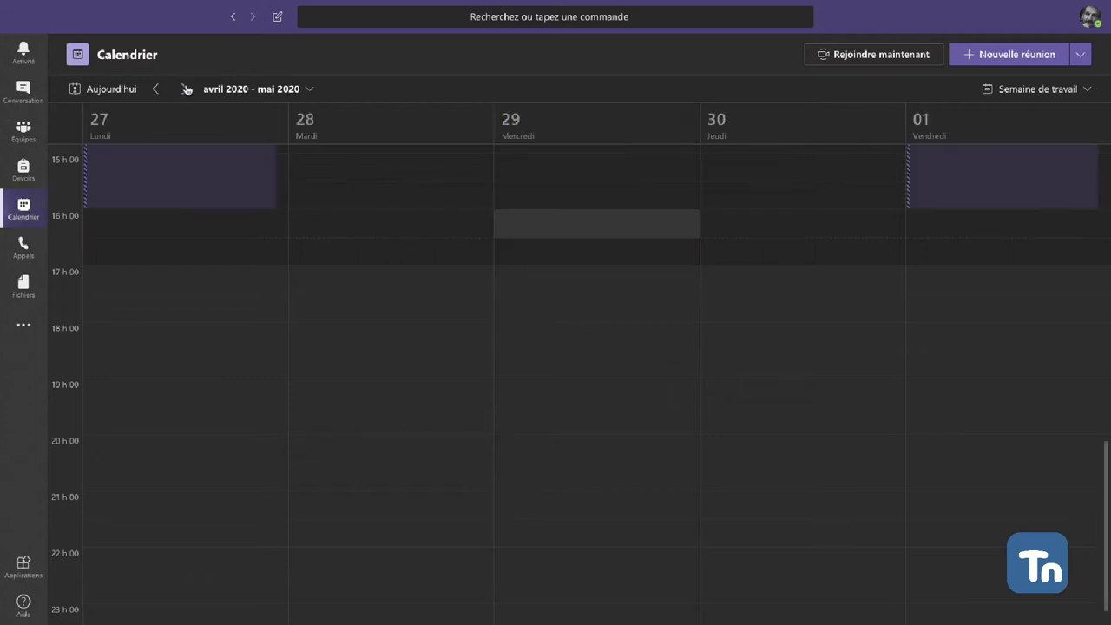
{"action": "scroll", "coordinate": [151, 199], "scroll_direction": "up", "scroll_amount": 5}
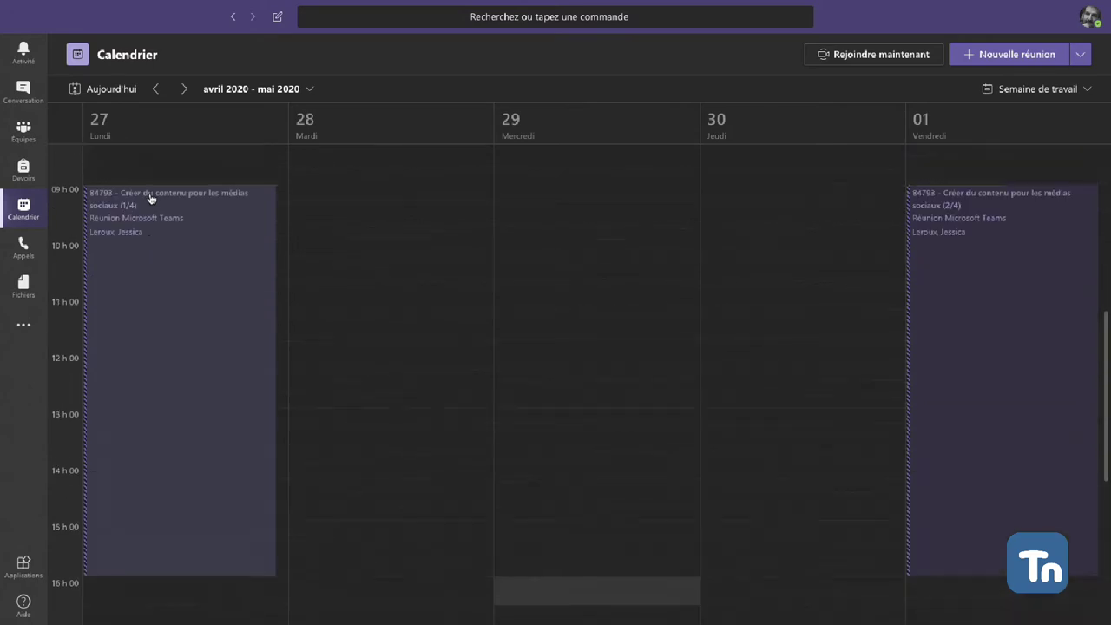
{"action": "scroll", "coordinate": [180, 314], "scroll_direction": "down", "scroll_amount": 3}
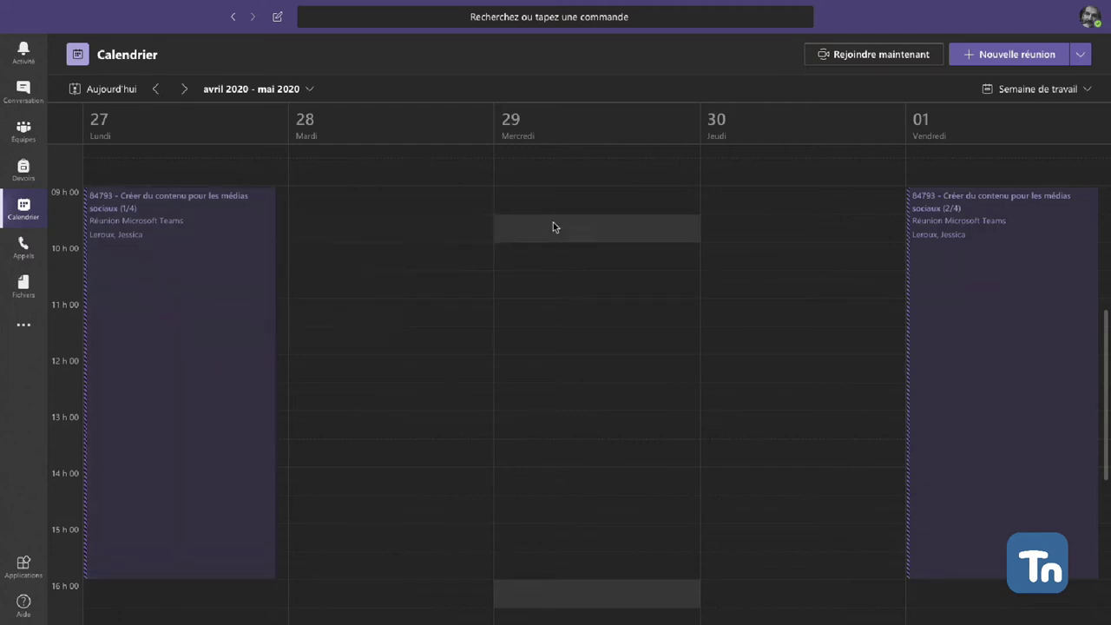
Step: Open the account settings and review the general, notification and device options
{"action": "left_click", "coordinate": [1092, 19]}
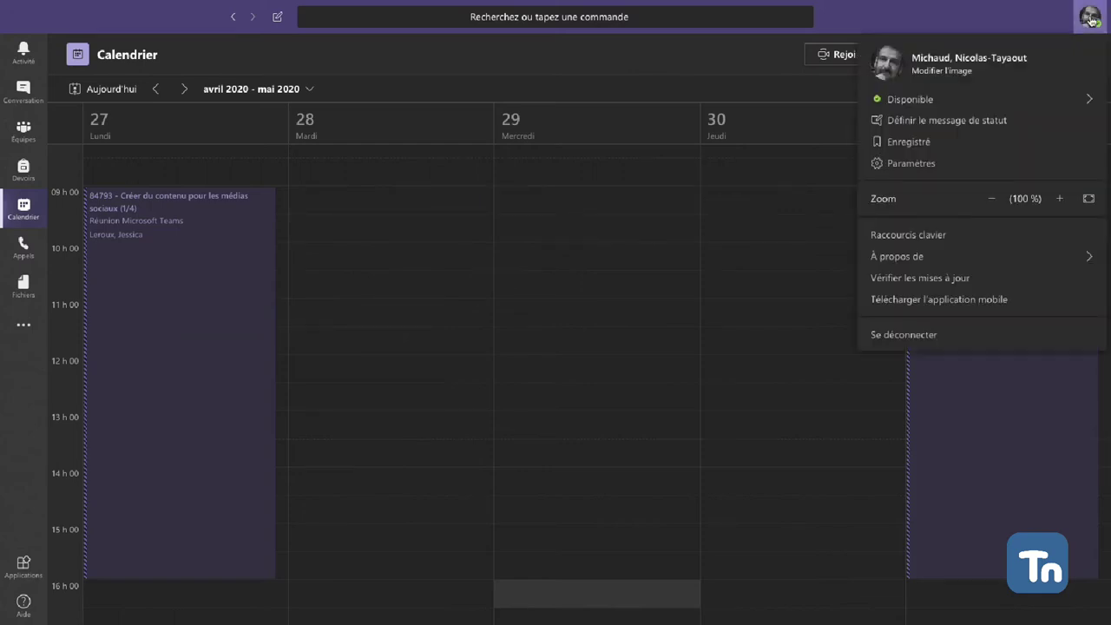
{"action": "mouse_move", "coordinate": [956, 106]}
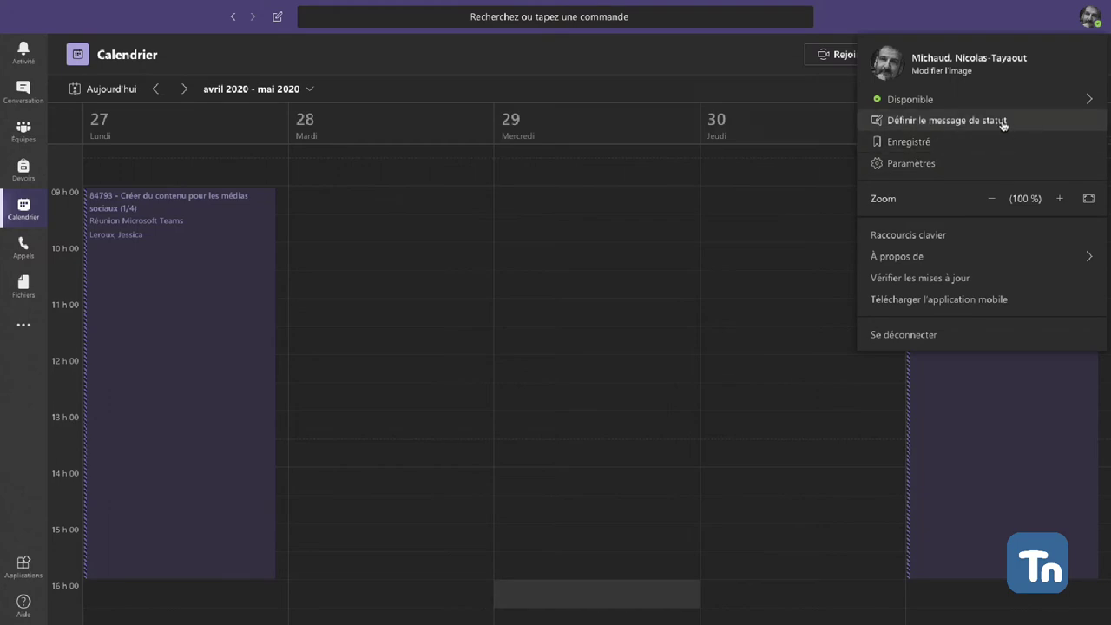
{"action": "left_click", "coordinate": [948, 165]}
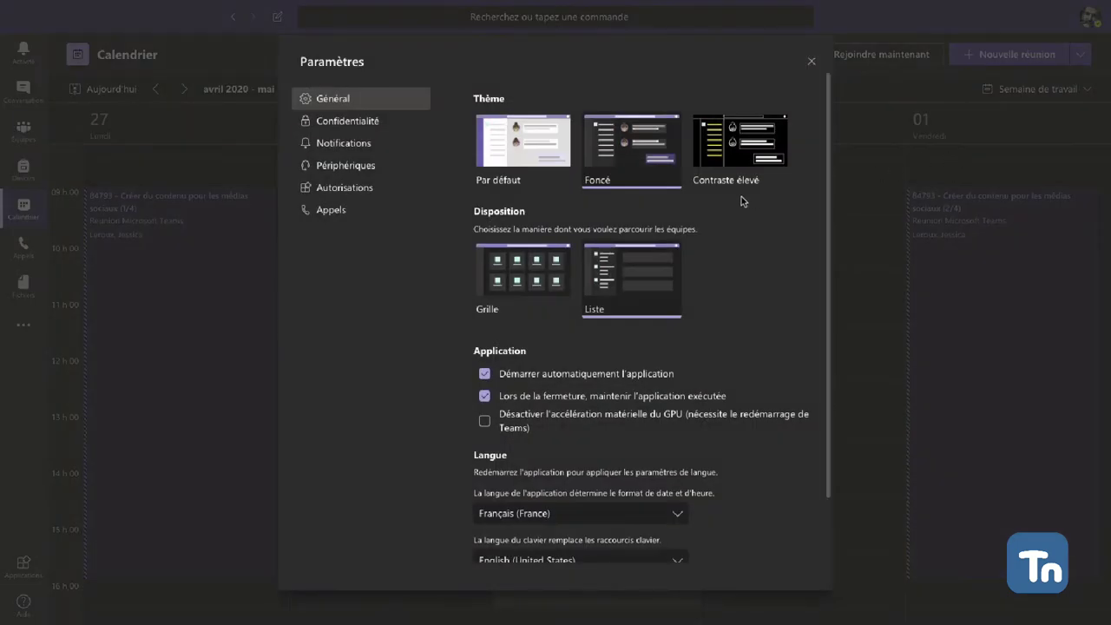
{"action": "left_click", "coordinate": [372, 144]}
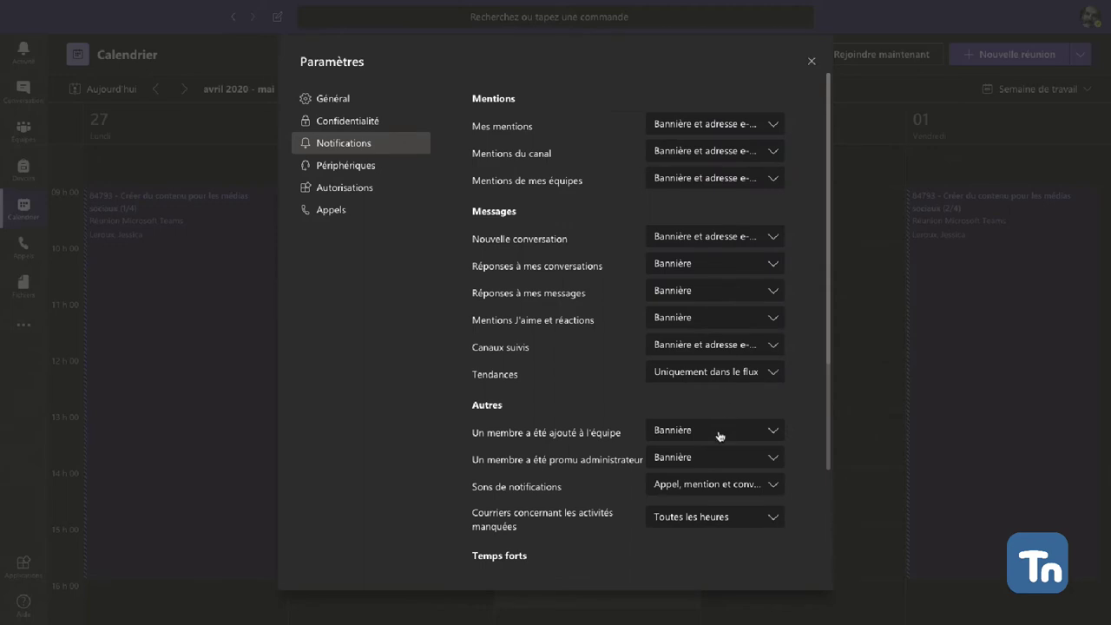
{"action": "left_click", "coordinate": [374, 167]}
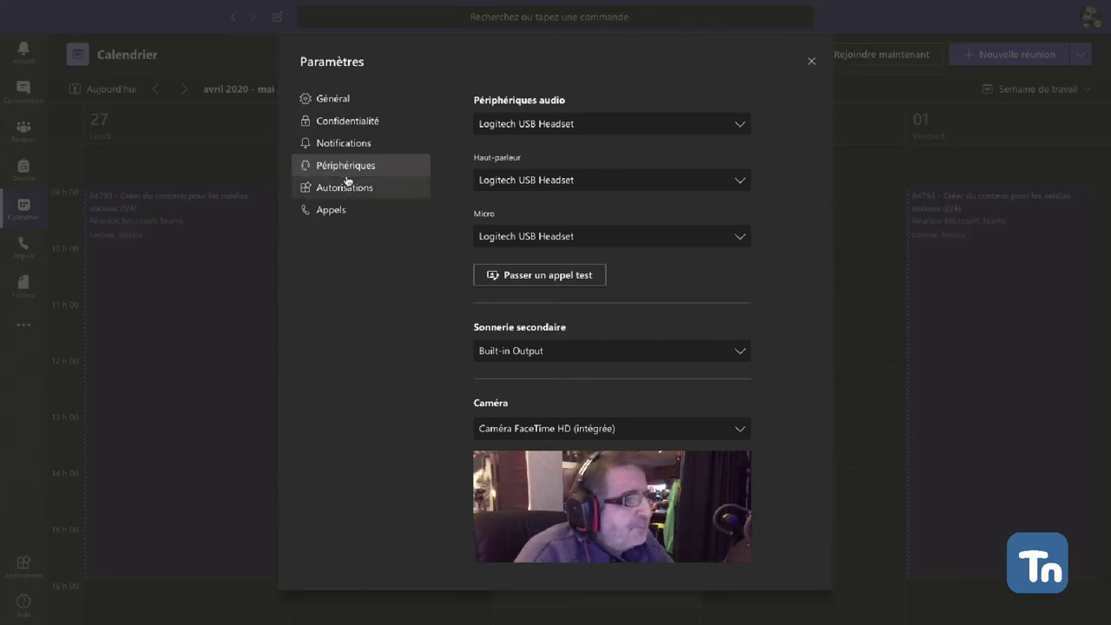
Step: Check which keyboard languages are offered in the general settings
{"action": "left_click", "coordinate": [332, 99]}
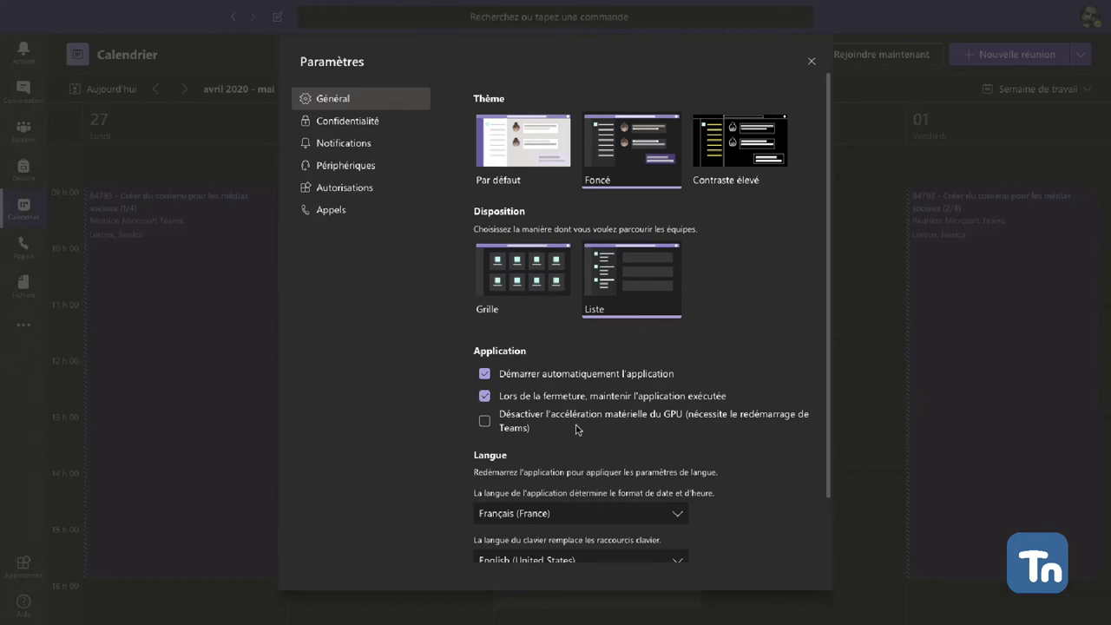
{"action": "scroll", "coordinate": [575, 425], "scroll_direction": "down", "scroll_amount": 1}
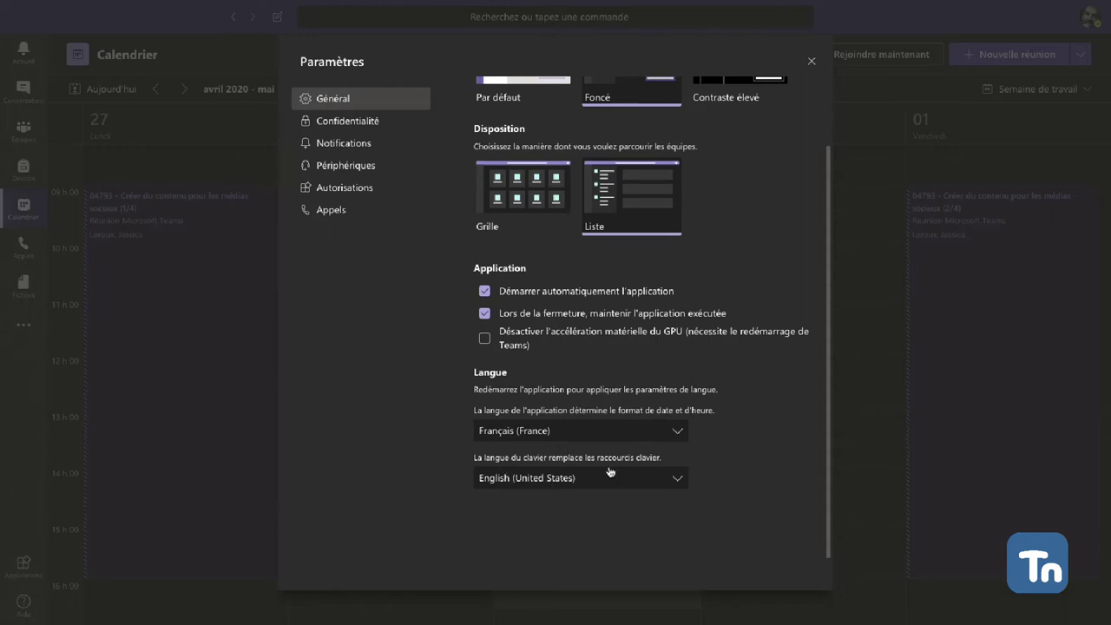
{"action": "left_click", "coordinate": [678, 480]}
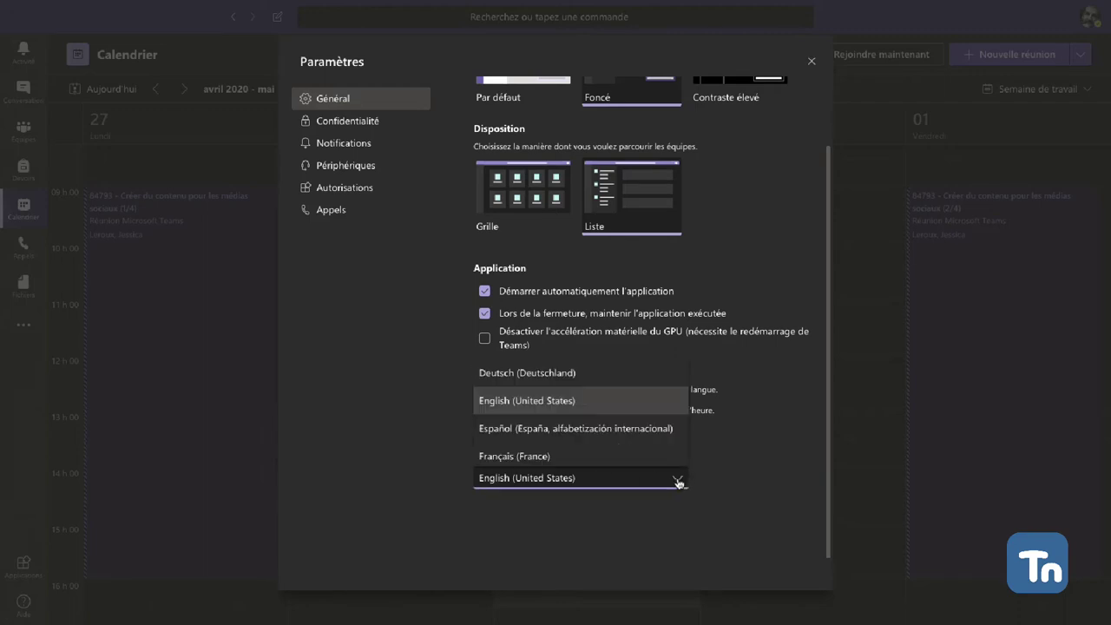
{"action": "left_click", "coordinate": [535, 483]}
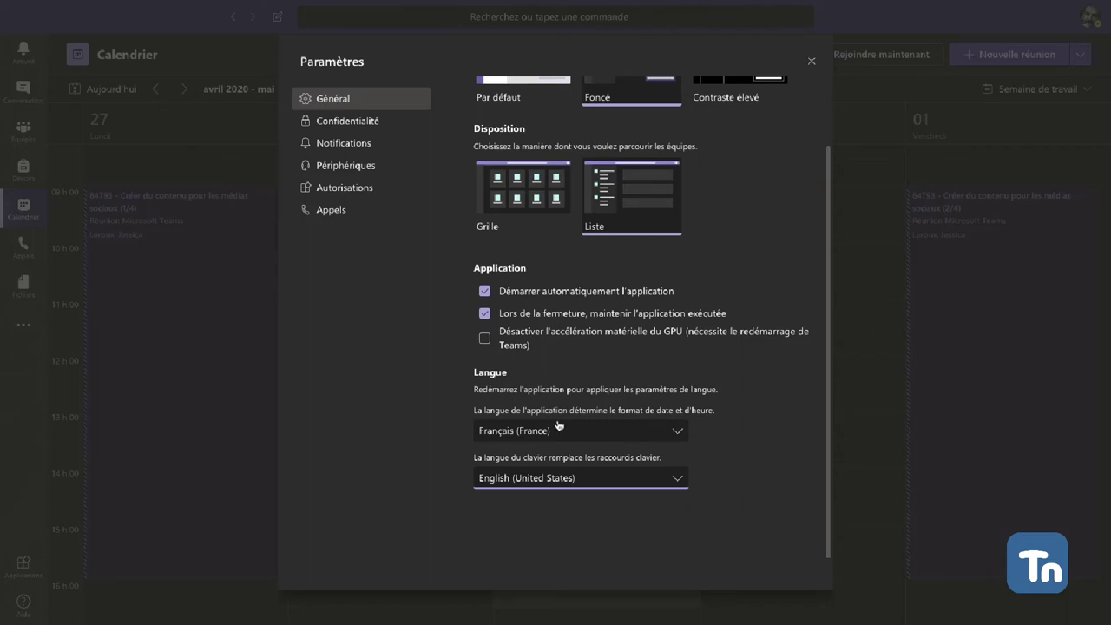
Step: Choose Français (Canada) as the application language and close the settings without restarting
{"action": "left_click", "coordinate": [679, 431]}
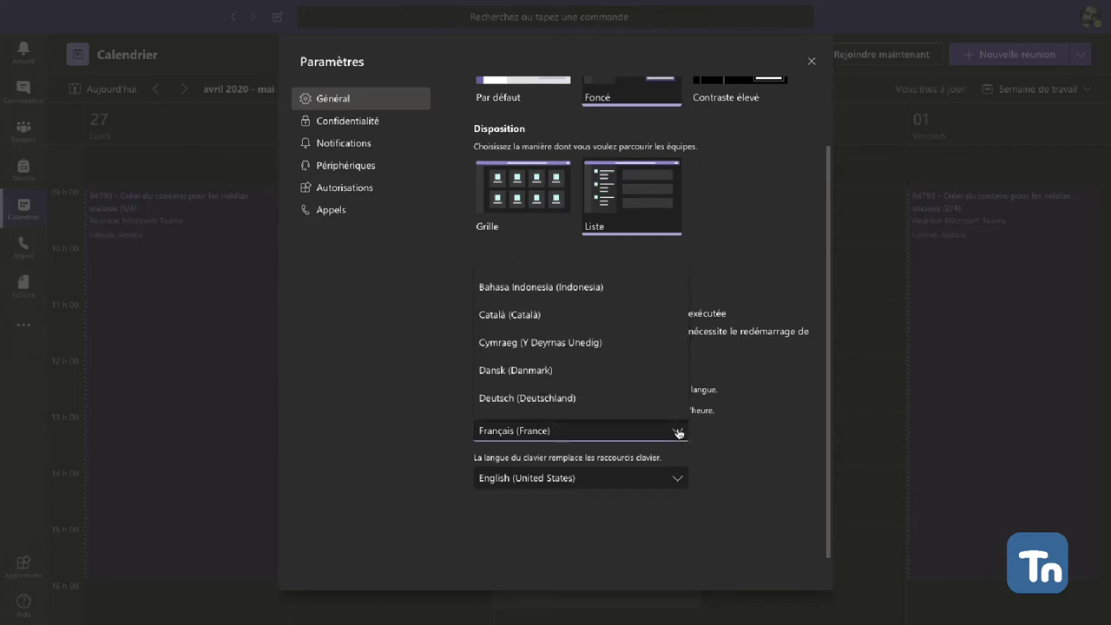
{"action": "scroll", "coordinate": [608, 425], "scroll_direction": "up", "scroll_amount": 1}
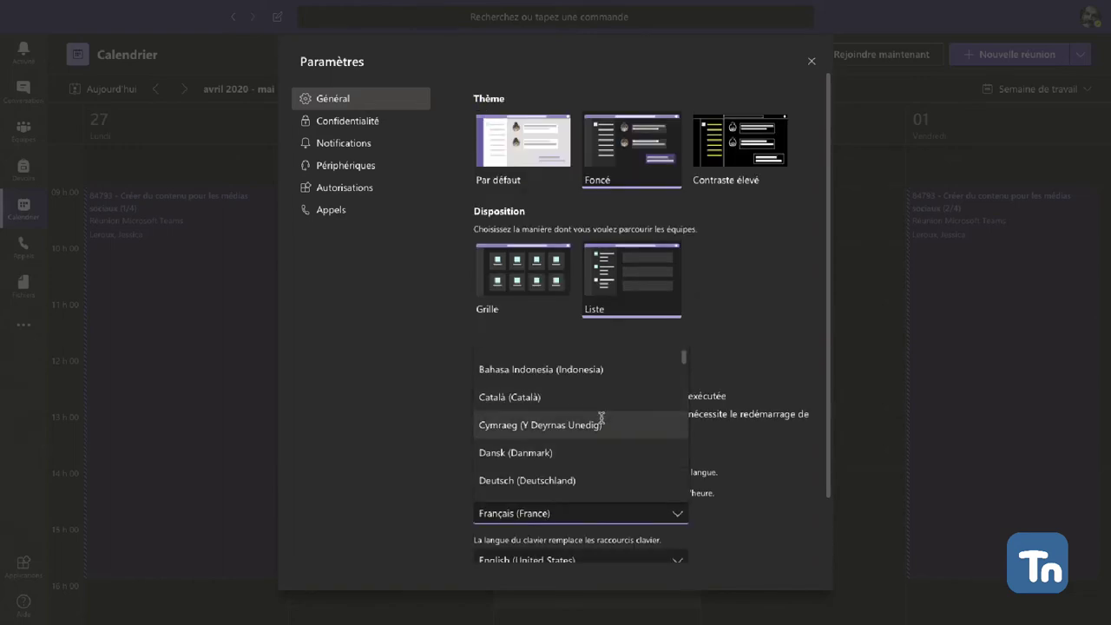
{"action": "left_click_drag", "start_coordinate": [683, 360], "coordinate": [678, 430]}
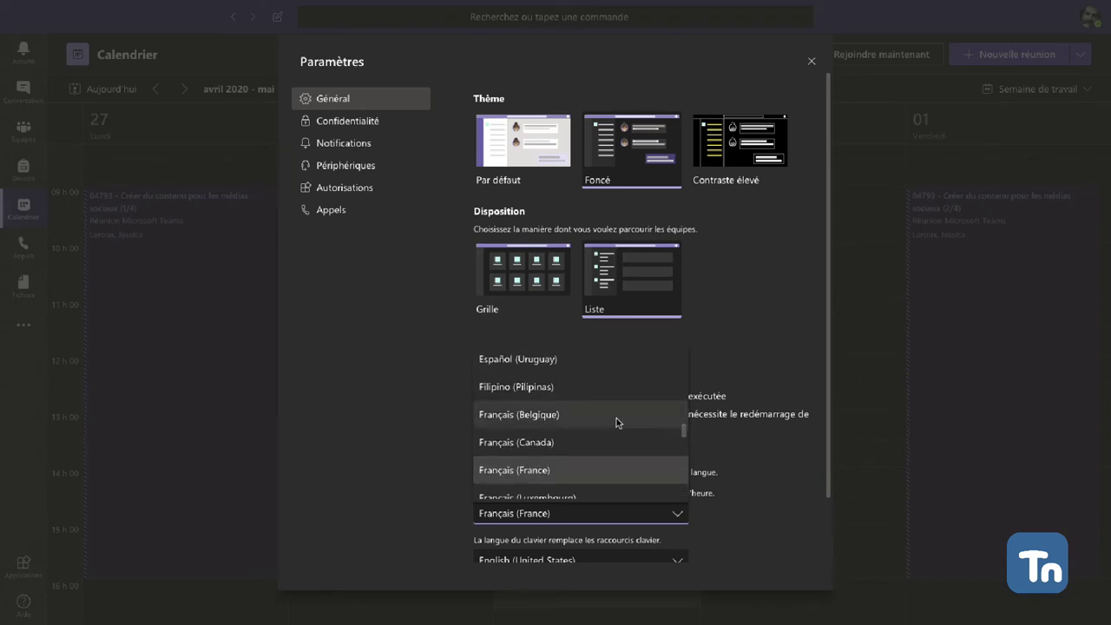
{"action": "left_click", "coordinate": [574, 440]}
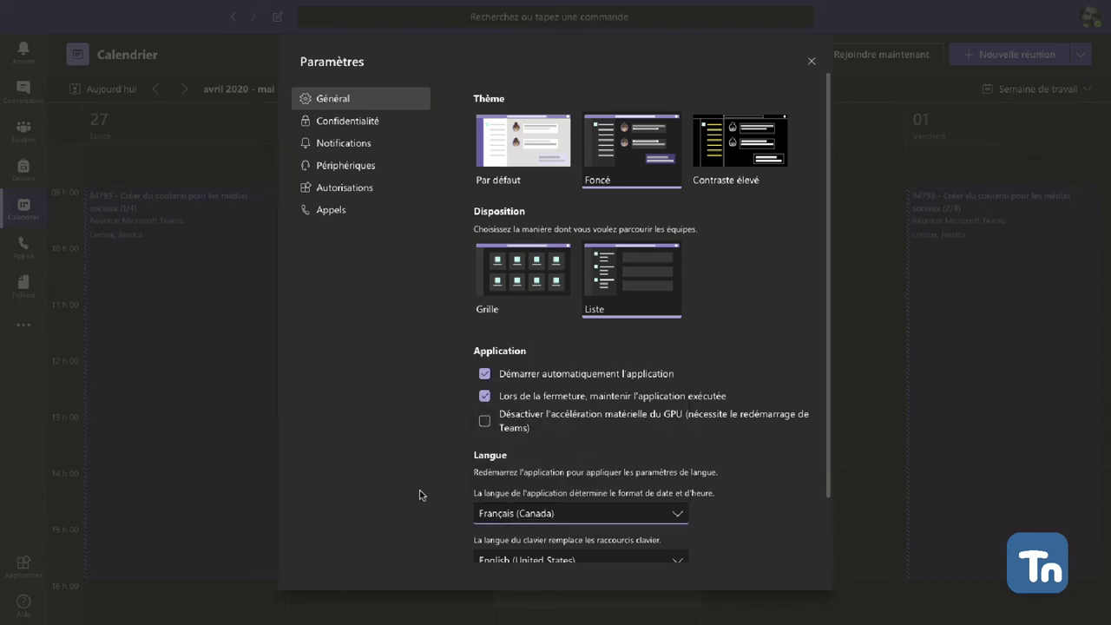
{"action": "scroll", "coordinate": [515, 569], "scroll_direction": "down", "scroll_amount": 1}
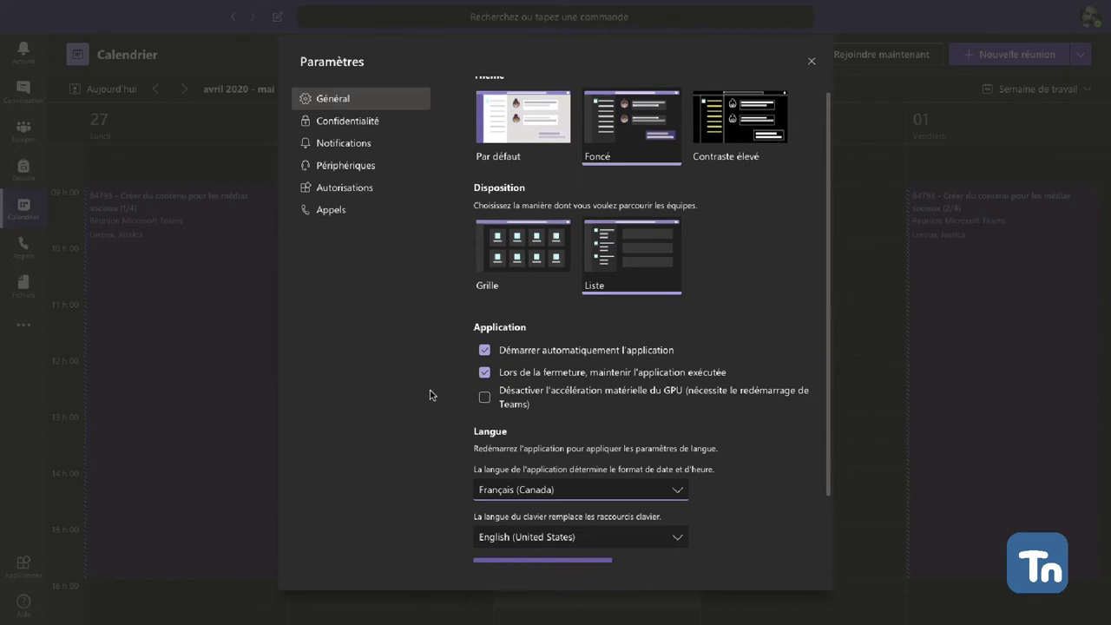
{"action": "left_click", "coordinate": [812, 63]}
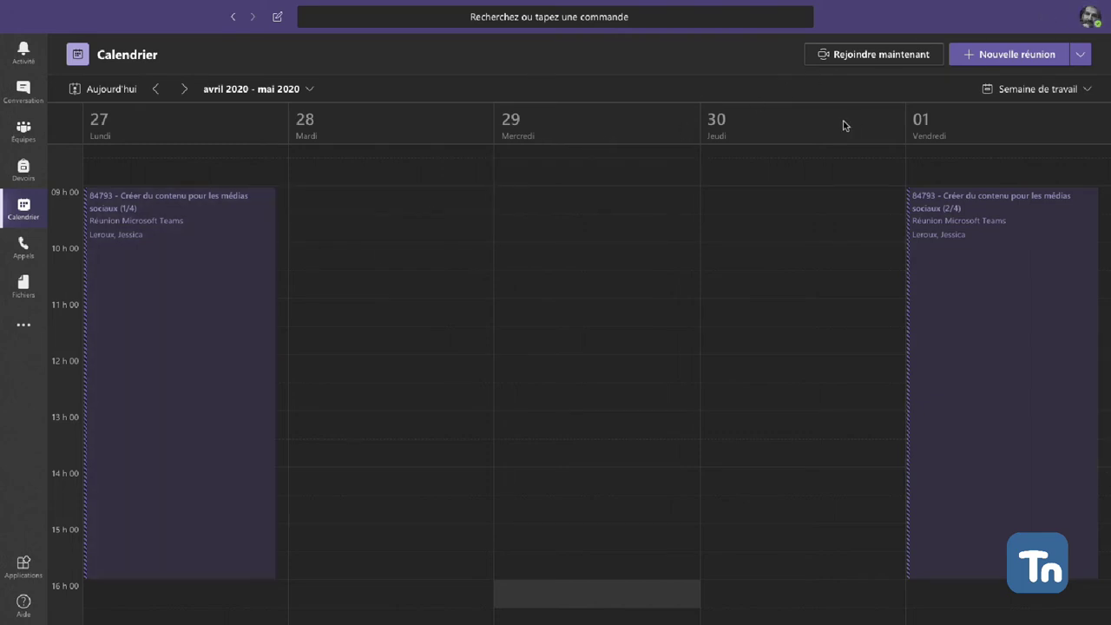
Step: Open the 27 April meeting "84793 - Créer du contenu pour les médias sociaux (1/4)" and join it with camera and microphone on
{"action": "double_click", "coordinate": [152, 215]}
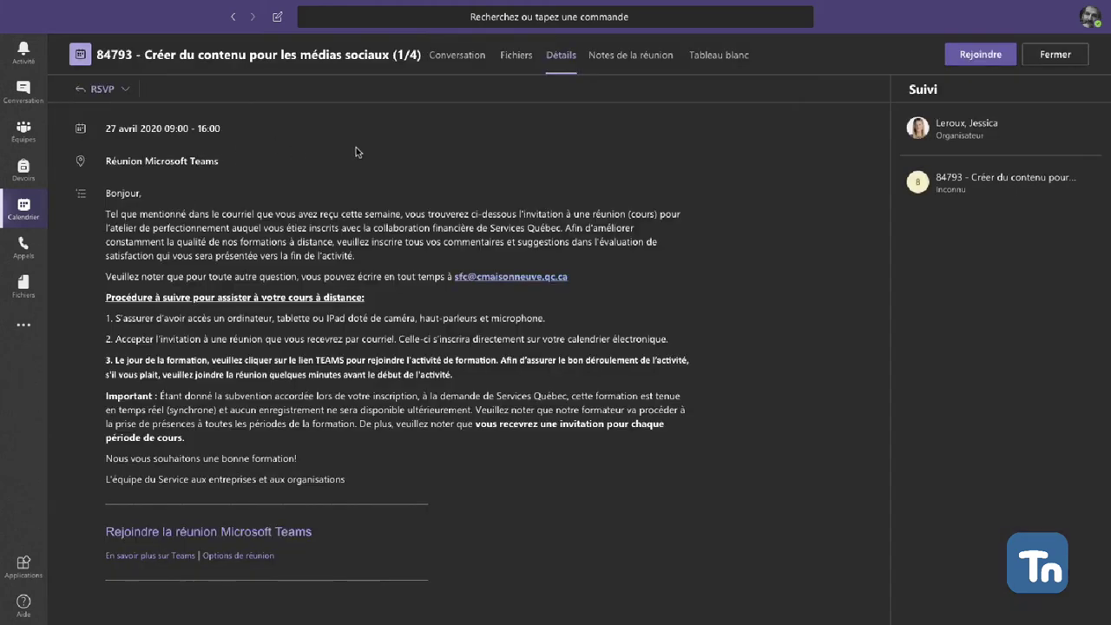
{"action": "left_click", "coordinate": [217, 536]}
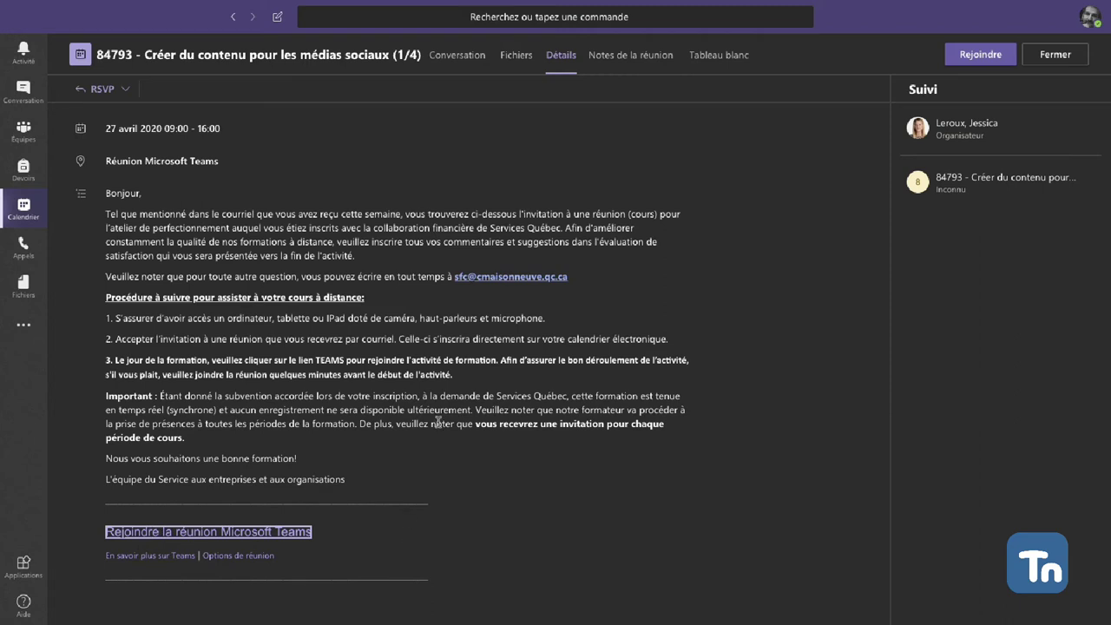
{"action": "left_click", "coordinate": [548, 507]}
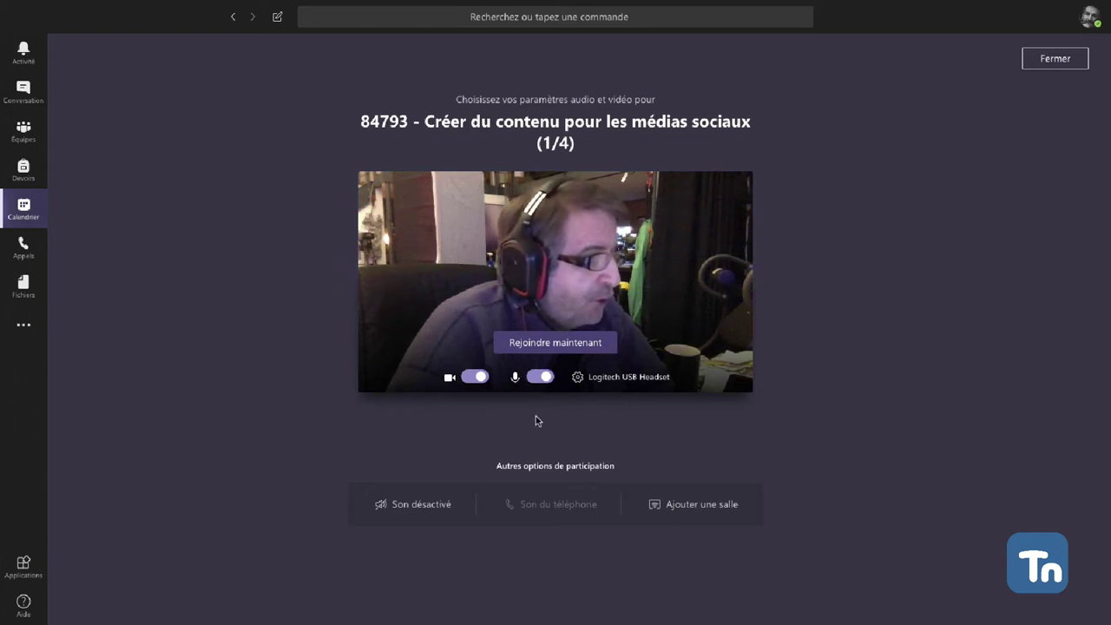
{"action": "left_click", "coordinate": [553, 344]}
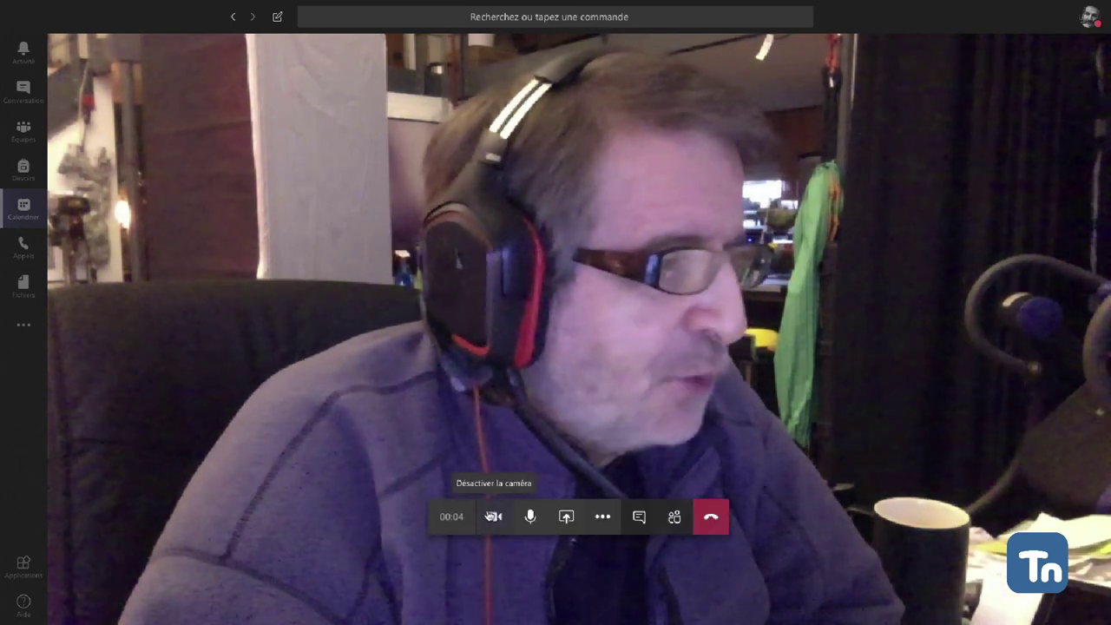
Step: Turn the camera off and back on twice during the meeting
{"action": "left_click", "coordinate": [494, 519]}
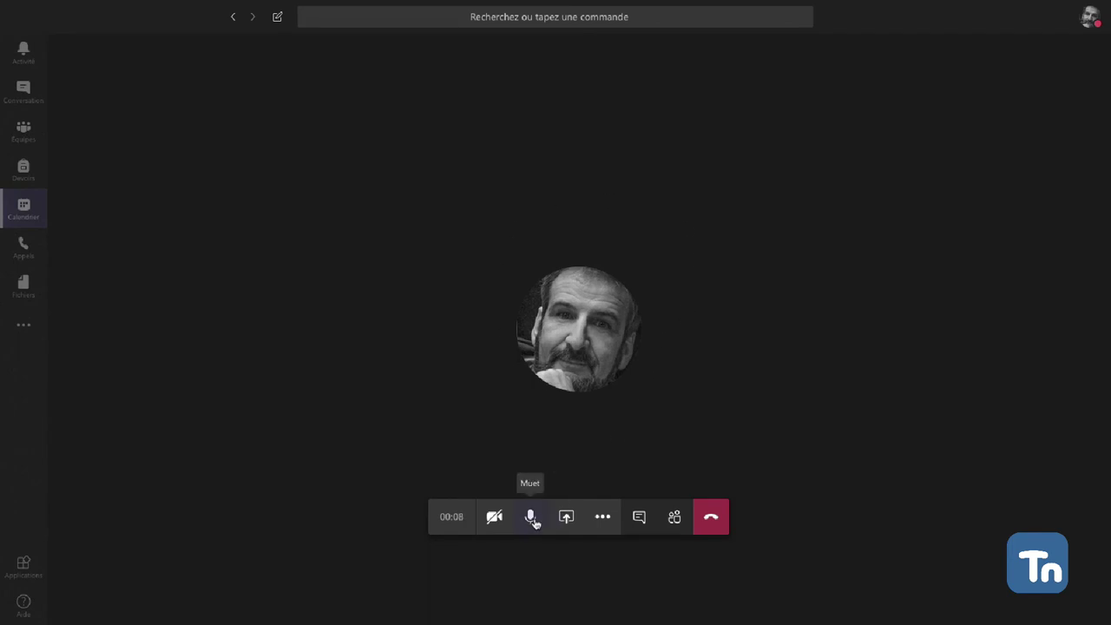
{"action": "left_click", "coordinate": [508, 519]}
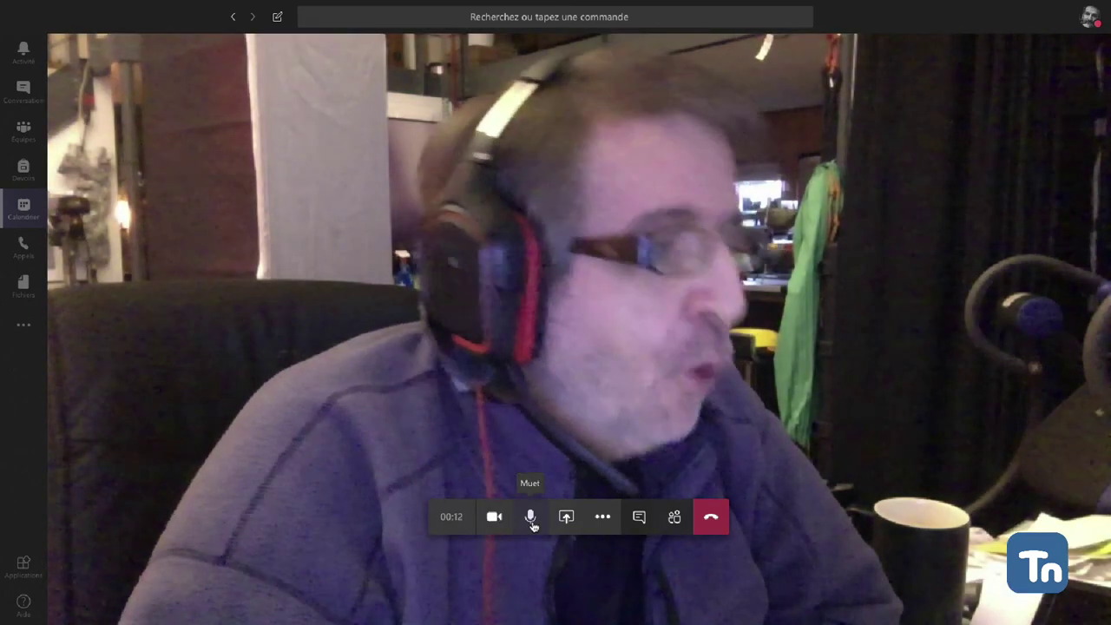
{"action": "left_click", "coordinate": [507, 517]}
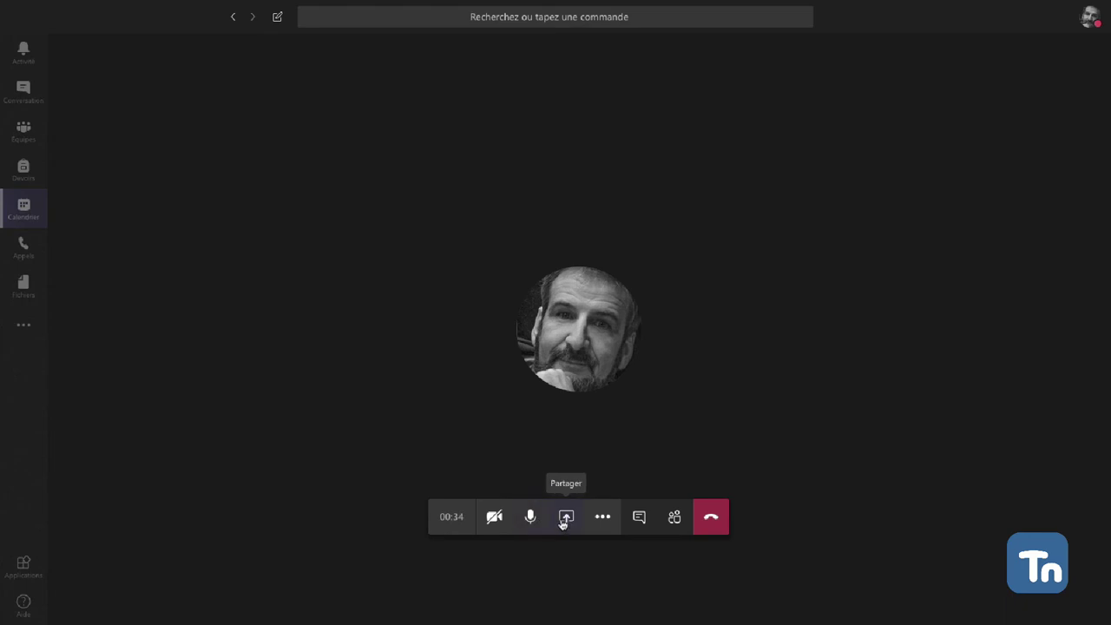
{"action": "left_click", "coordinate": [494, 516]}
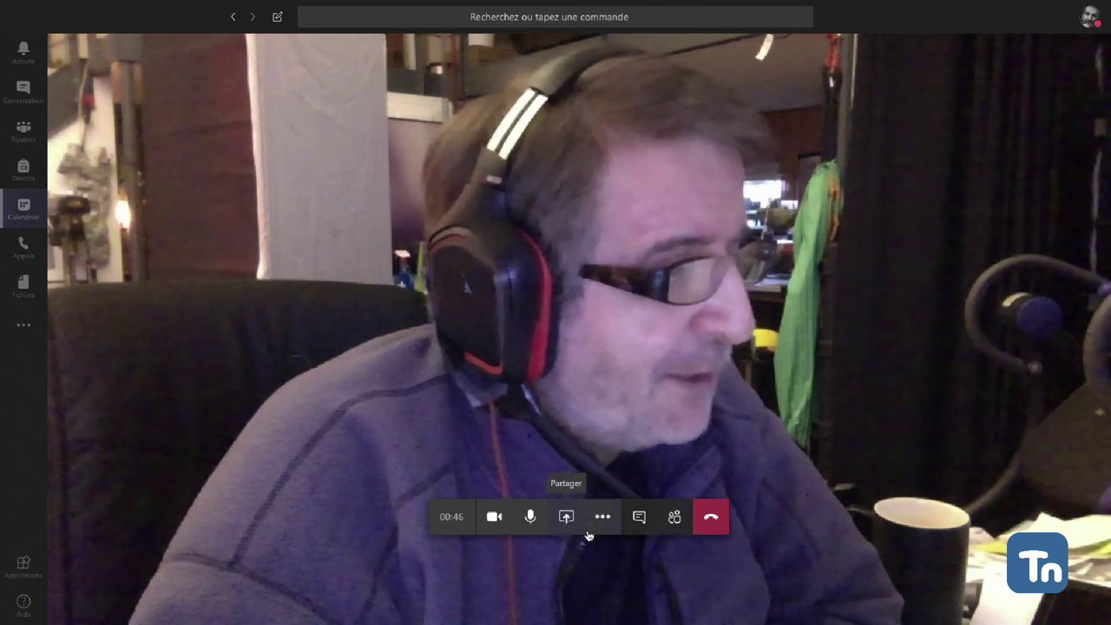
Step: View the additional meeting actions and share the desktop Écran n° 1 with the meeting
{"action": "left_click", "coordinate": [601, 521]}
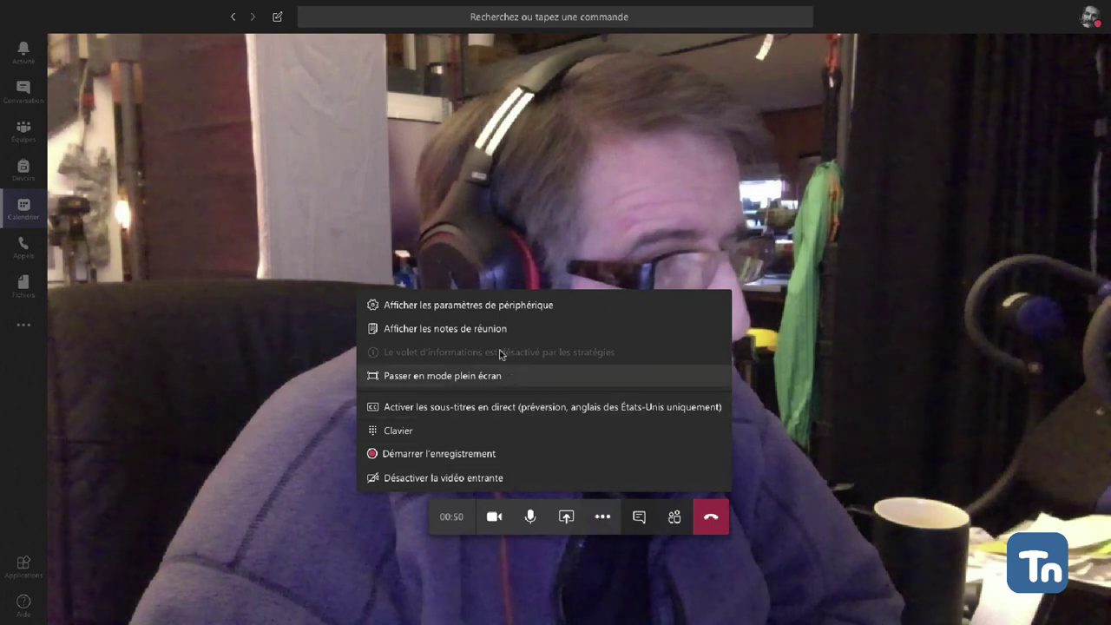
{"action": "left_click", "coordinate": [567, 517]}
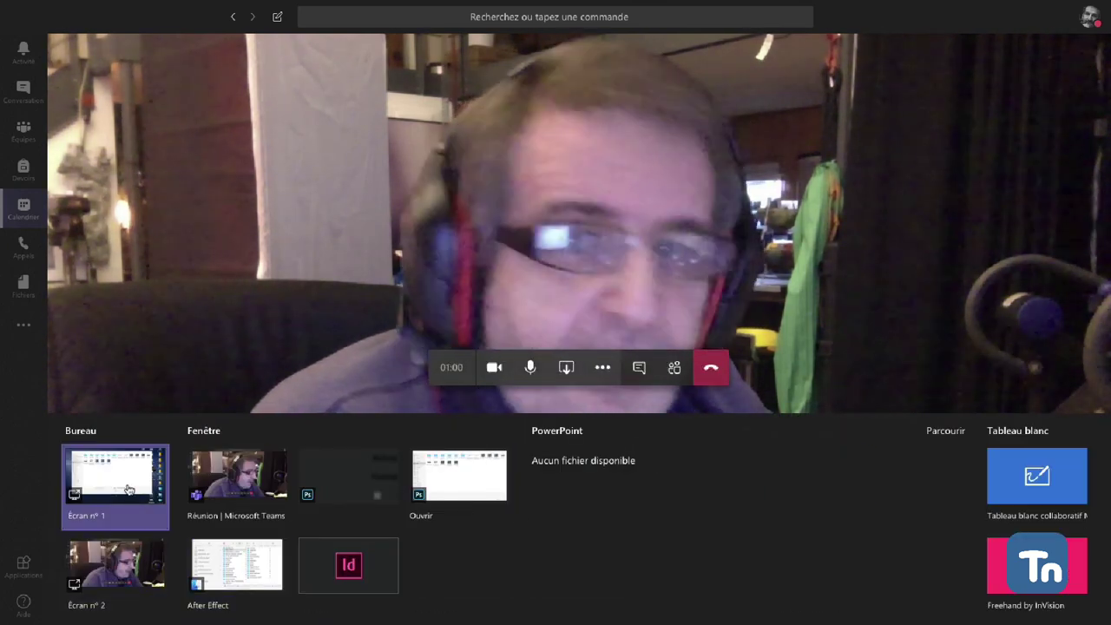
{"action": "left_click", "coordinate": [129, 491]}
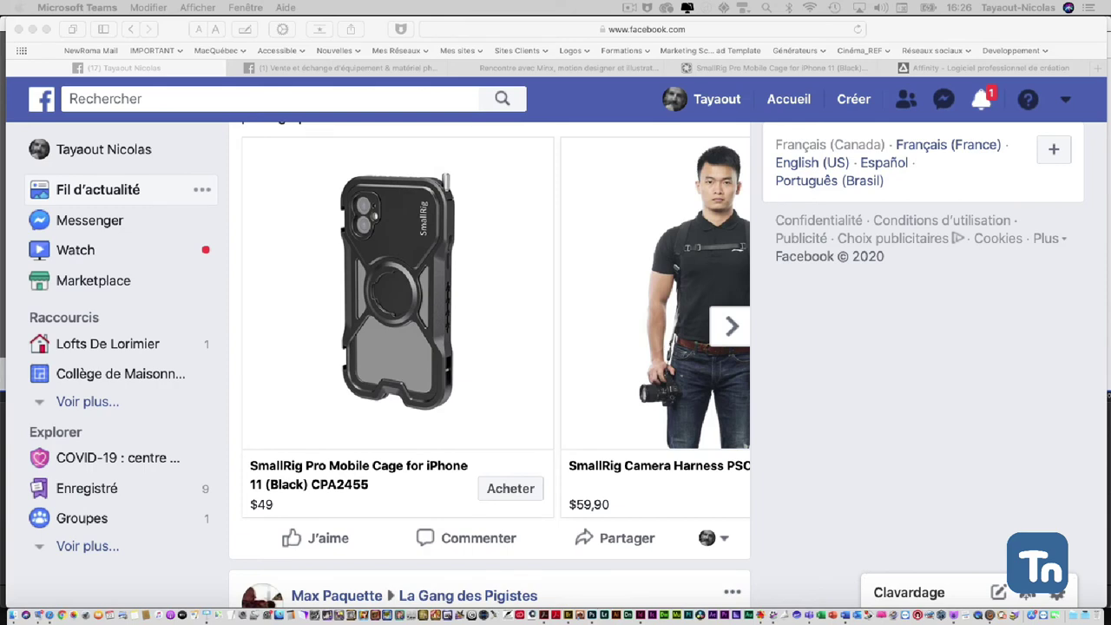
Step: Return to the meeting window and share the desktop Écran n° 2
{"action": "left_click", "coordinate": [738, 615]}
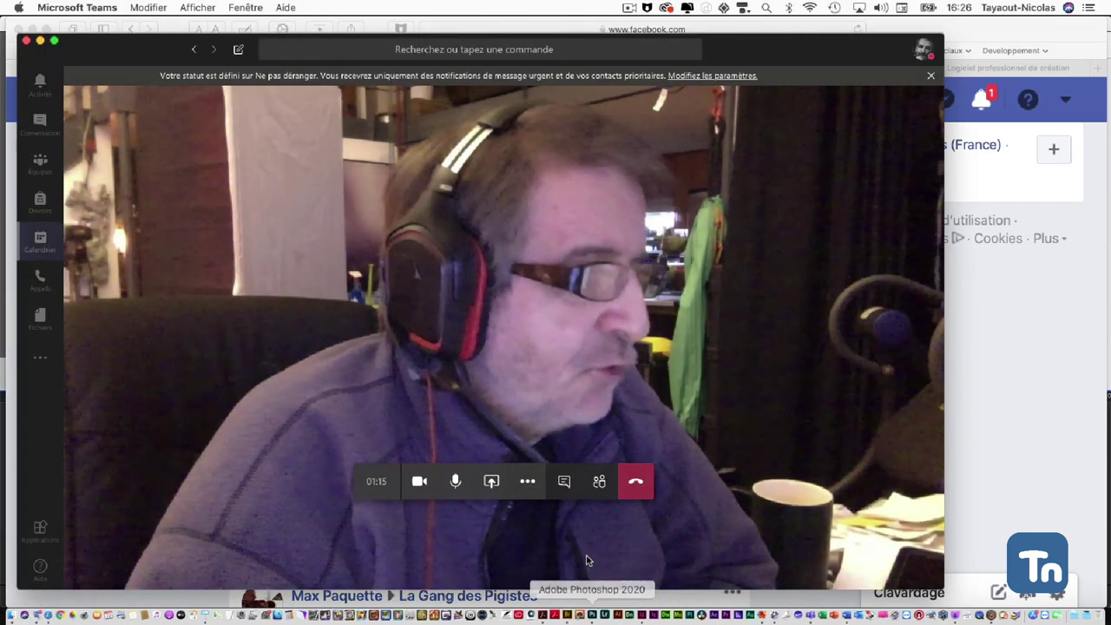
{"action": "left_click", "coordinate": [492, 481]}
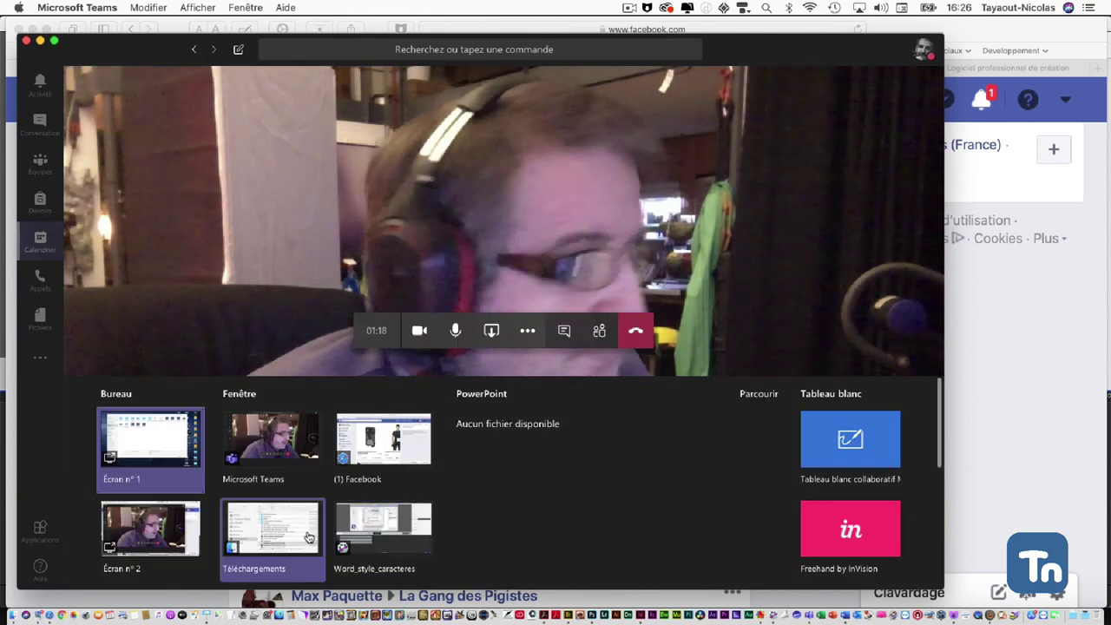
{"action": "left_click", "coordinate": [149, 530]}
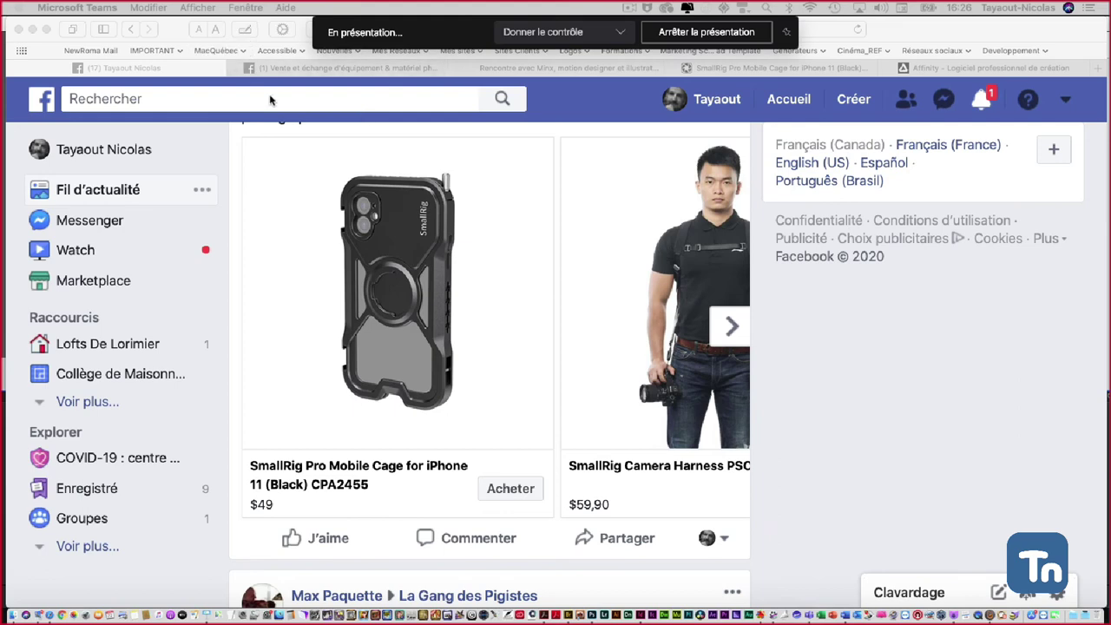
Step: Switch to Word and present Document1 on the shared screen, up to its main title "Les logiciels Adobe"
{"action": "left_click", "coordinate": [838, 615]}
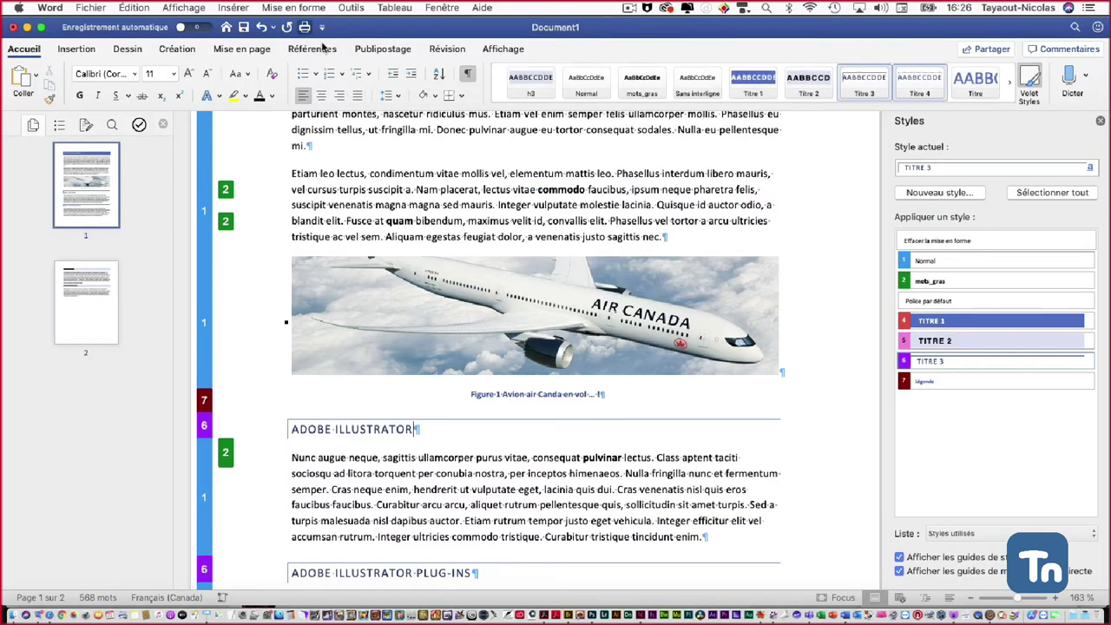
{"action": "scroll", "coordinate": [426, 352], "scroll_direction": "up", "scroll_amount": 5}
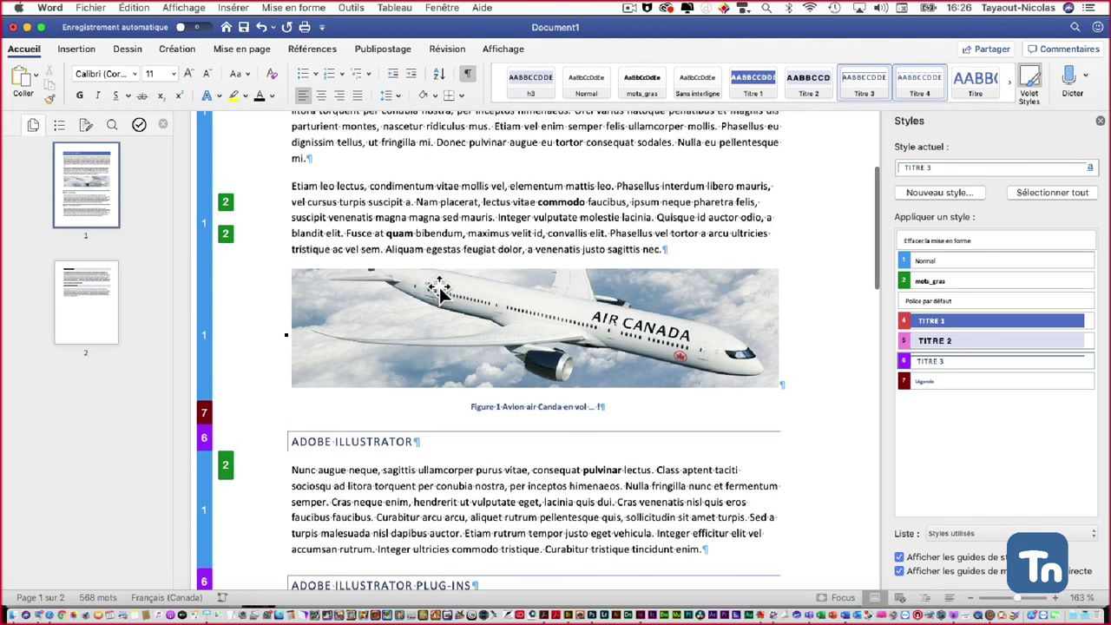
{"action": "scroll", "coordinate": [428, 277], "scroll_direction": "up", "scroll_amount": 4}
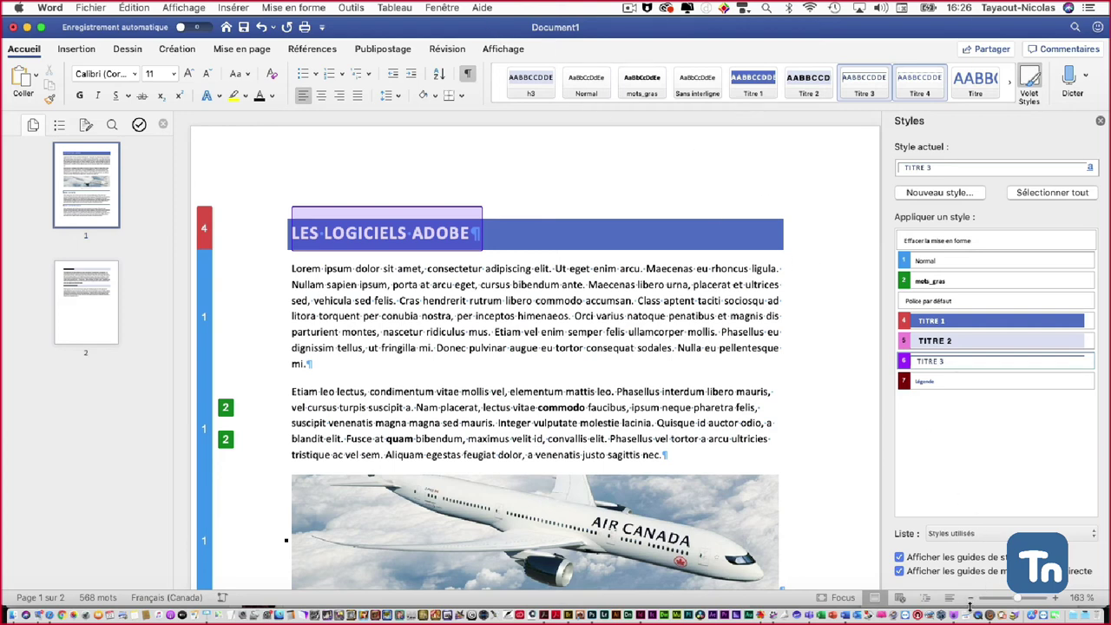
Step: Return to the Microsoft Teams meeting, view its conversation and participant list, and show the conversation again
{"action": "left_click", "coordinate": [807, 611]}
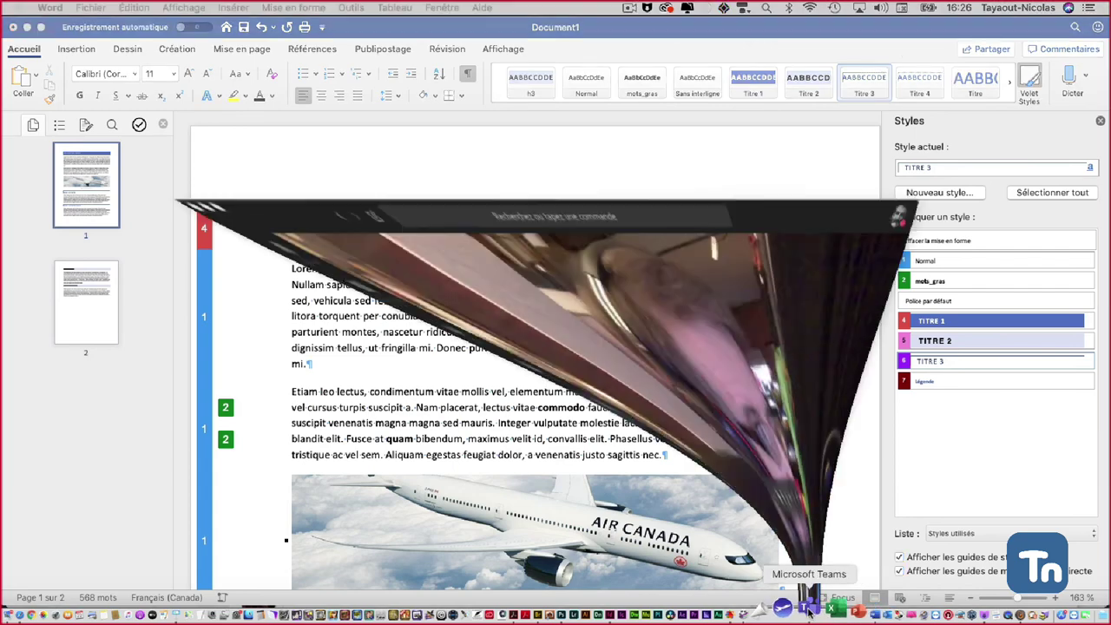
{"action": "left_click", "coordinate": [608, 504]}
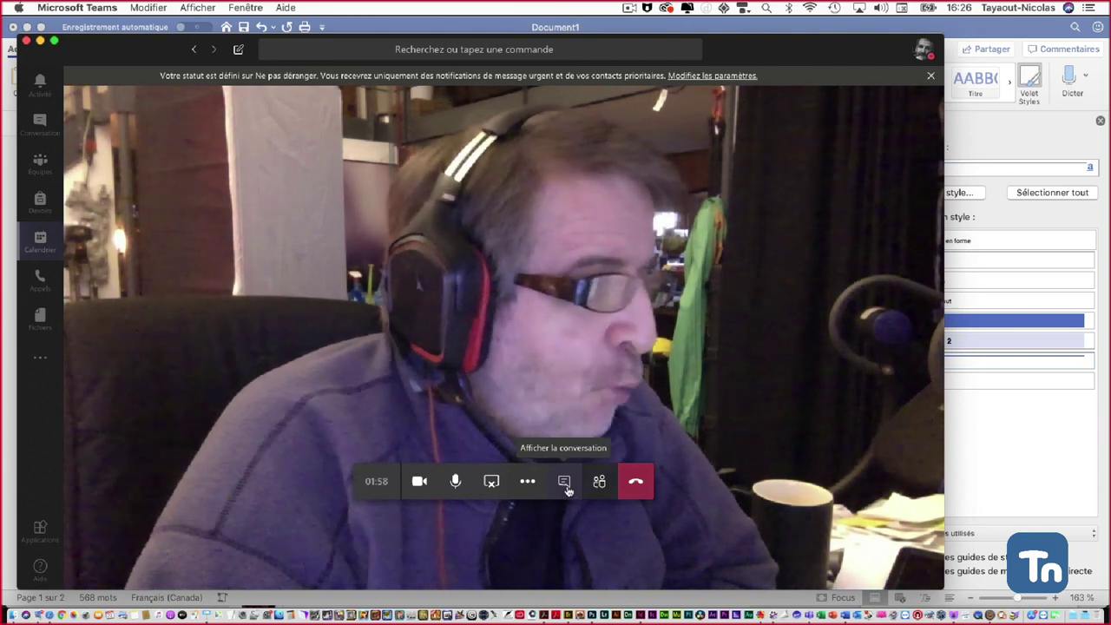
{"action": "left_click", "coordinate": [565, 485]}
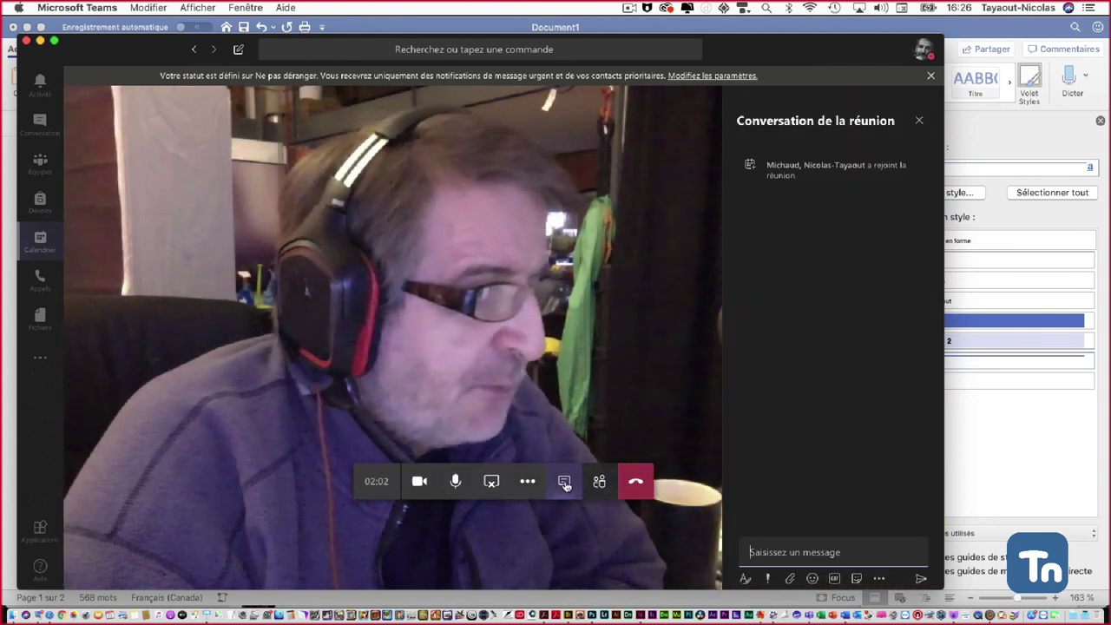
{"action": "left_click", "coordinate": [600, 483]}
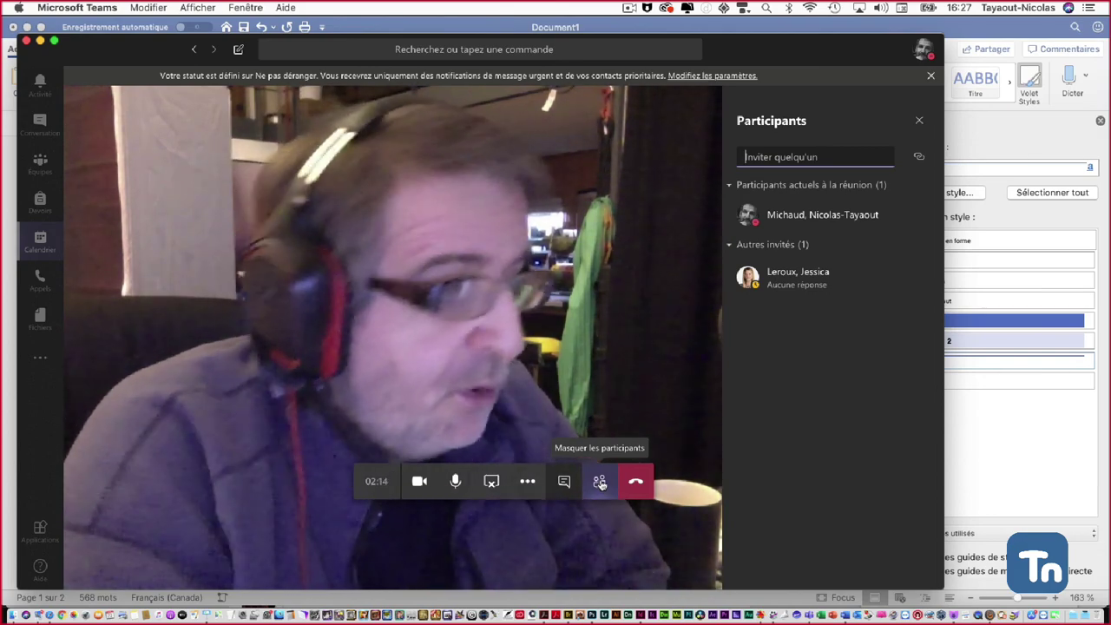
{"action": "left_click", "coordinate": [565, 481]}
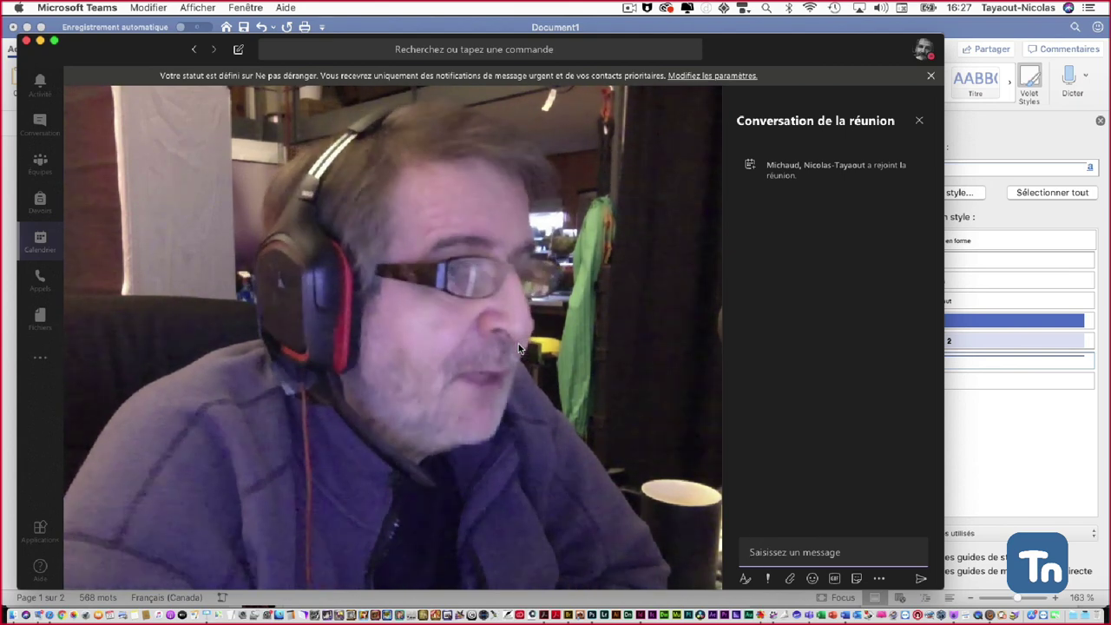
{"action": "mouse_move", "coordinate": [435, 273]}
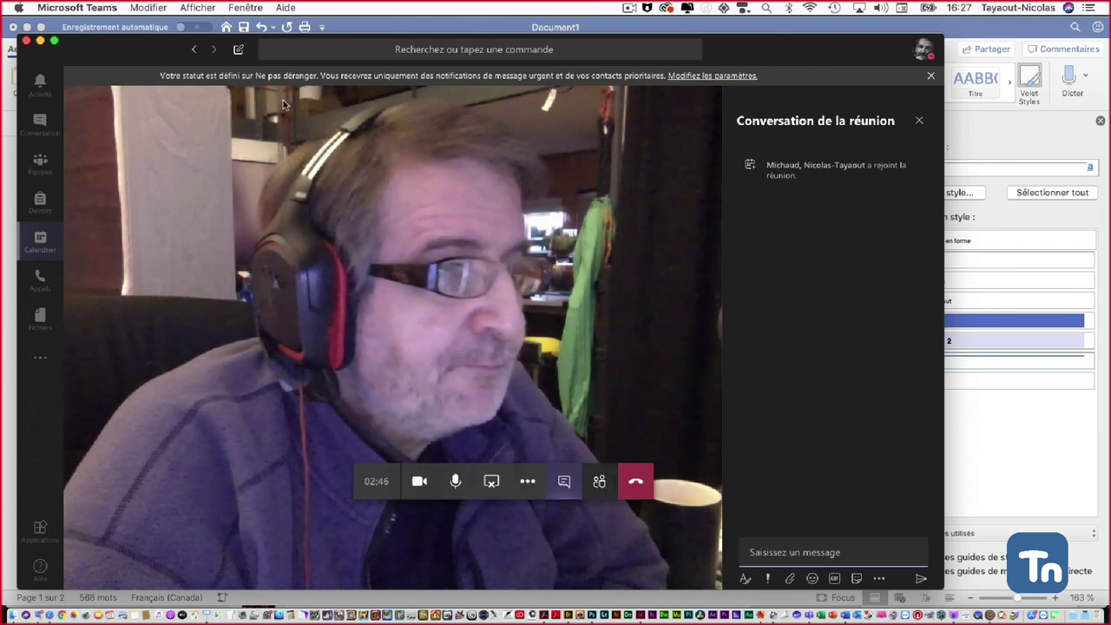
{"action": "left_click", "coordinate": [630, 8]}
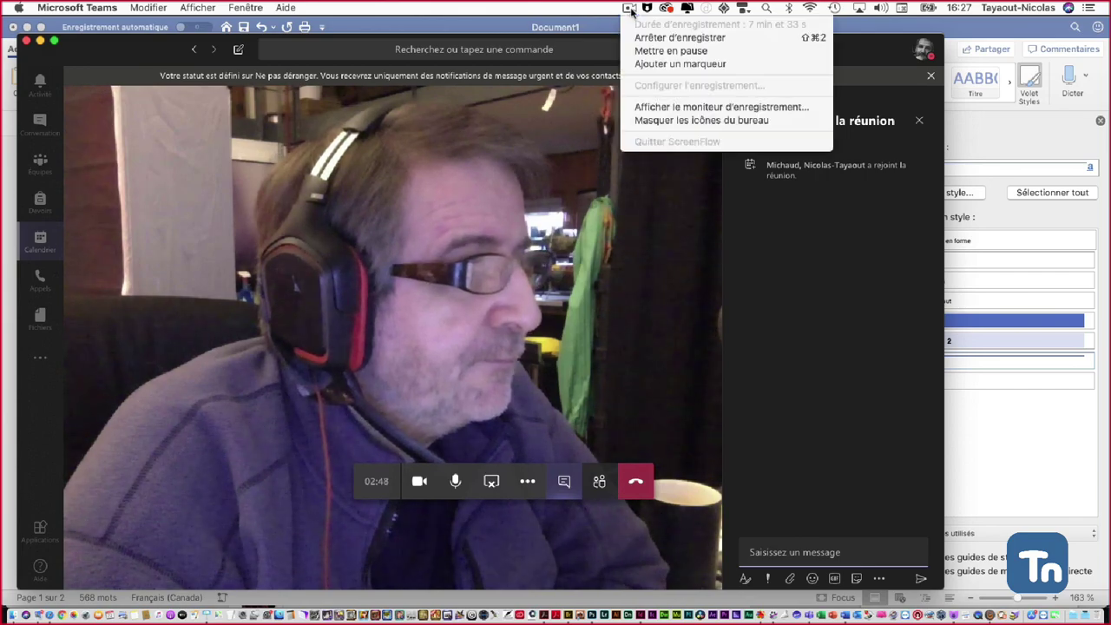
{"action": "left_click", "coordinate": [641, 38]}
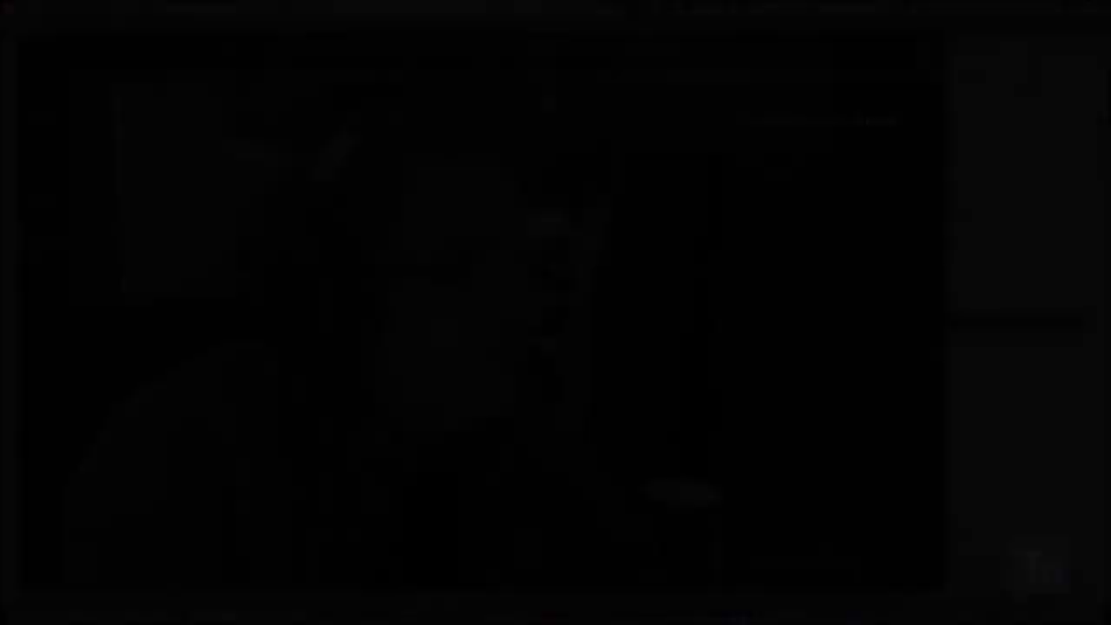